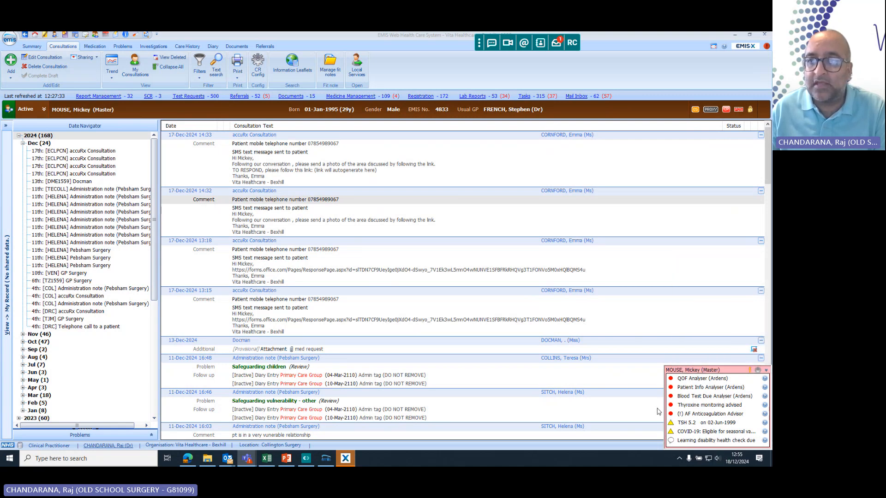
Launch the Routine Drug Monitoring with BT Due Launcher protocol for the open patient, accepting the default consultation properties.
{"action": "mouse_move", "coordinate": [686, 399]}
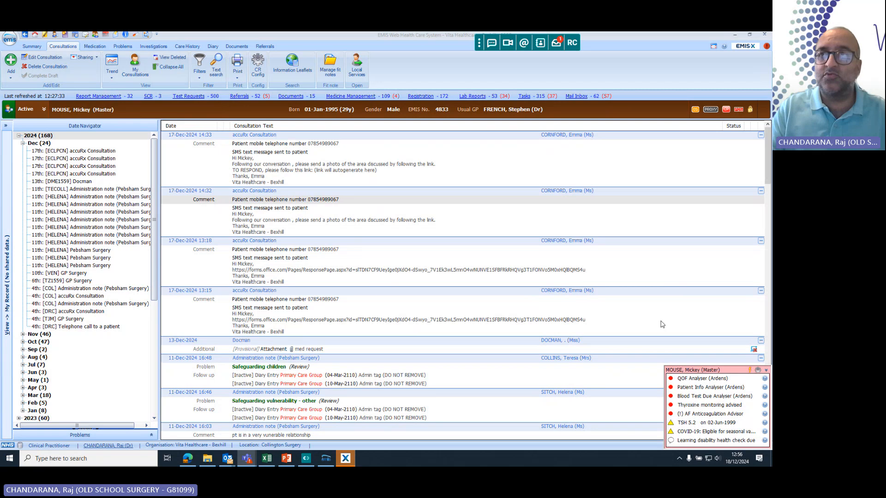
{"action": "left_click", "coordinate": [592, 191]}
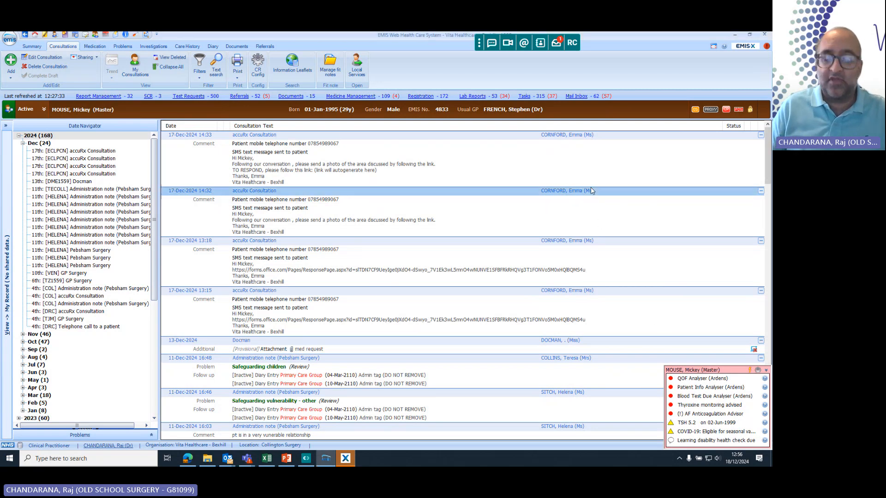
{"action": "key", "text": "F12"}
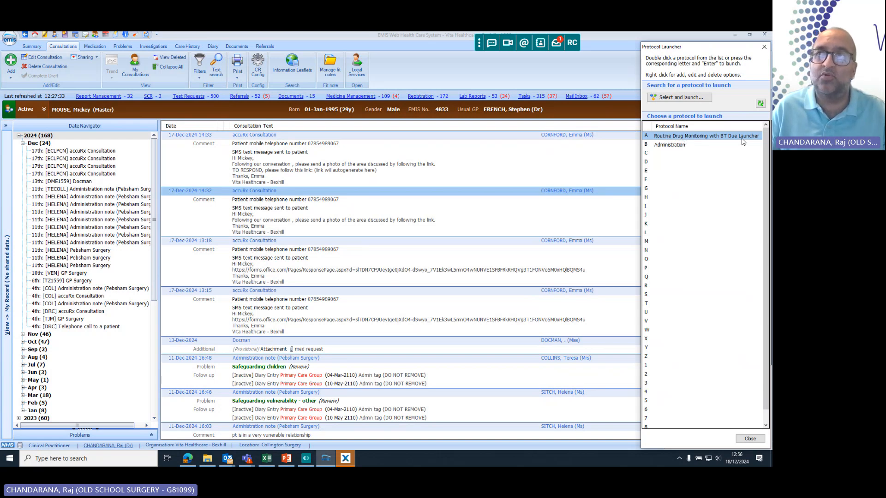
{"action": "double_click", "coordinate": [679, 137]}
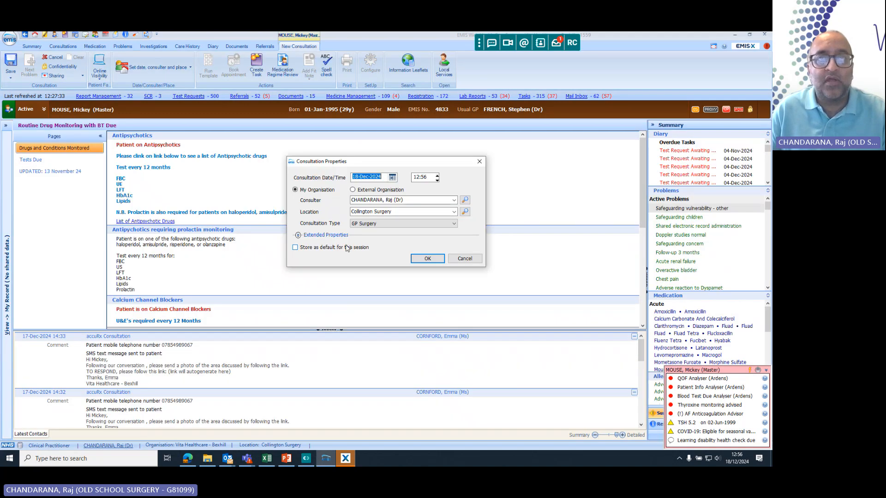
{"action": "left_click", "coordinate": [427, 258]}
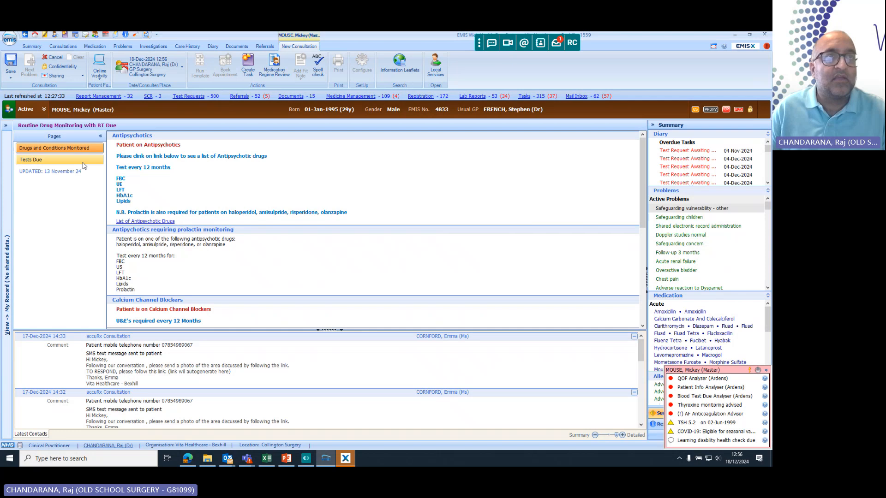
Review the blood tests listed on the template's Tests Due page, then cancel the current consultation.
{"action": "left_click", "coordinate": [28, 161]}
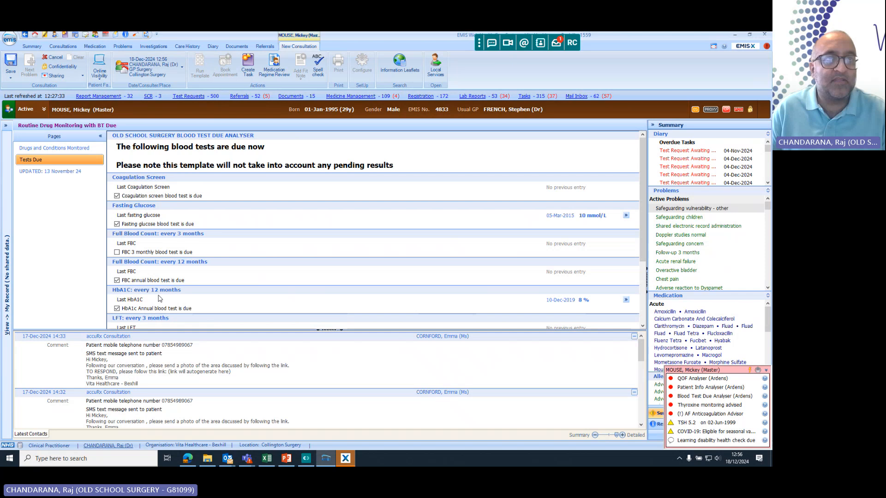
{"action": "scroll", "coordinate": [158, 298], "scroll_direction": "down", "scroll_amount": 3}
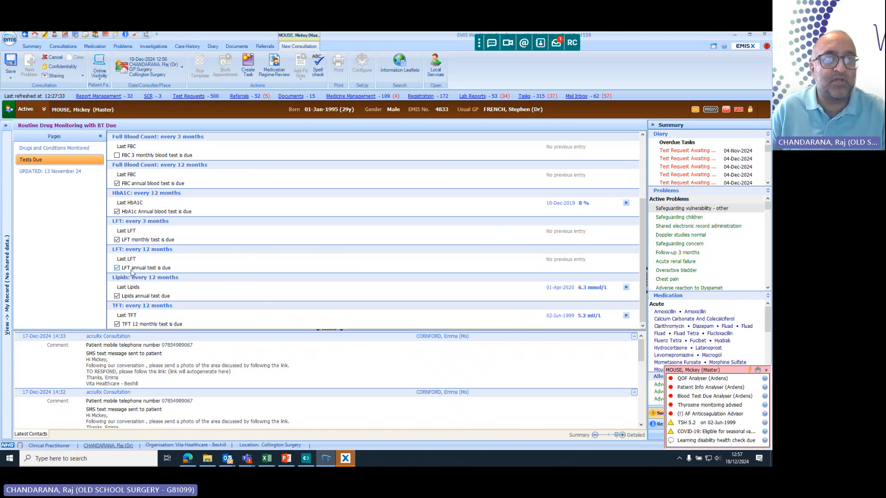
{"action": "scroll", "coordinate": [132, 273], "scroll_direction": "up", "scroll_amount": 2}
{"action": "scroll", "coordinate": [132, 272], "scroll_direction": "up", "scroll_amount": 2}
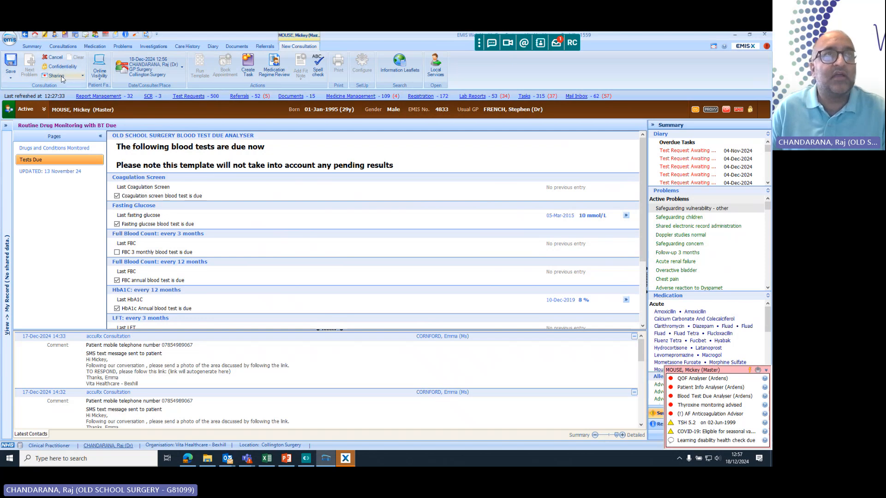
{"action": "left_click", "coordinate": [53, 59]}
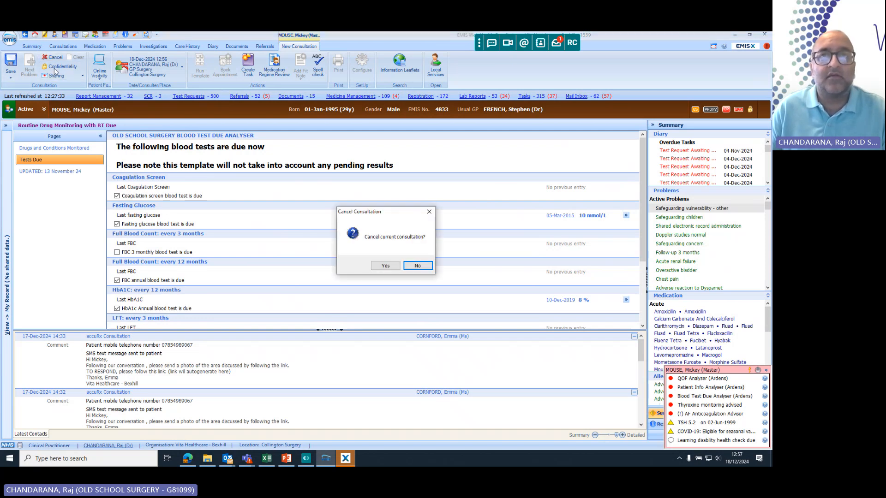
{"action": "left_click", "coordinate": [384, 266]}
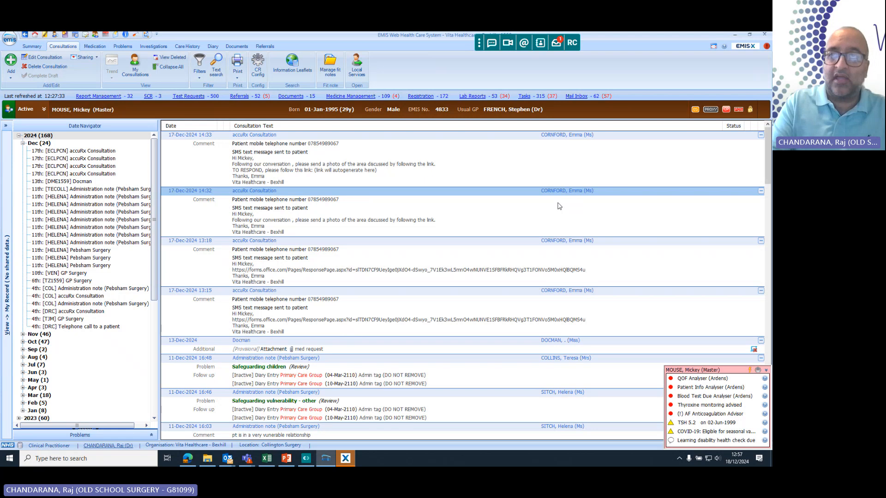
Launch the Administration protocol and add the text "Blood test form being added" to the administrative reason for encounter.
{"action": "key", "text": "F12"}
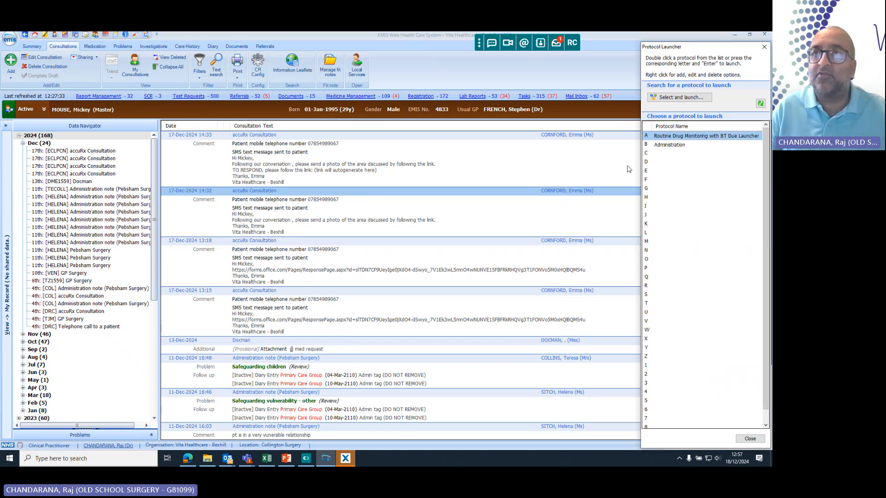
{"action": "double_click", "coordinate": [669, 145]}
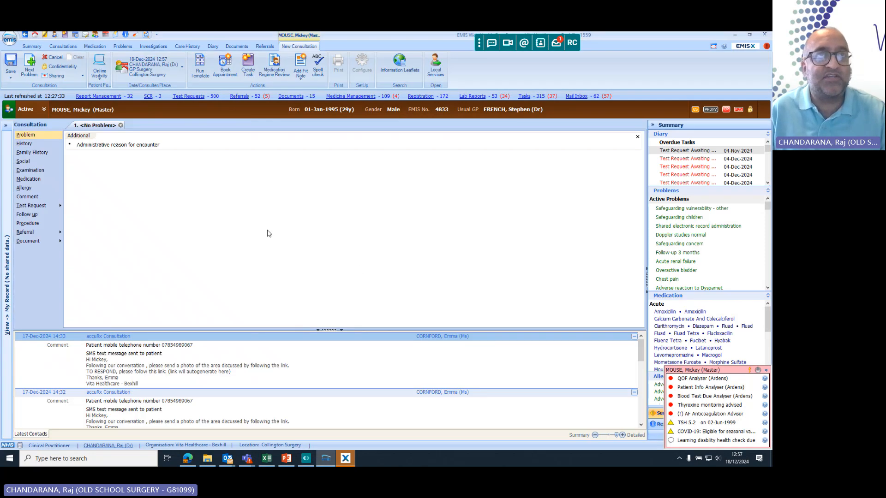
{"action": "left_click", "coordinate": [190, 145]}
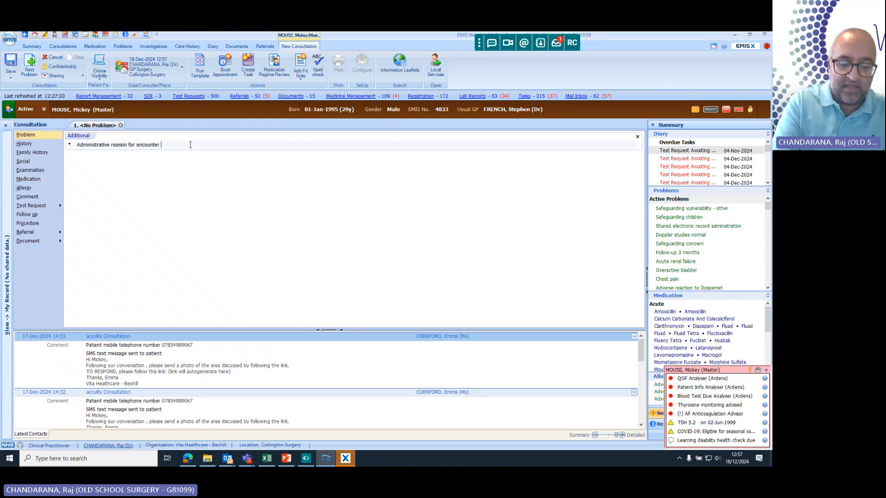
{"action": "type", "text": "Blood "}
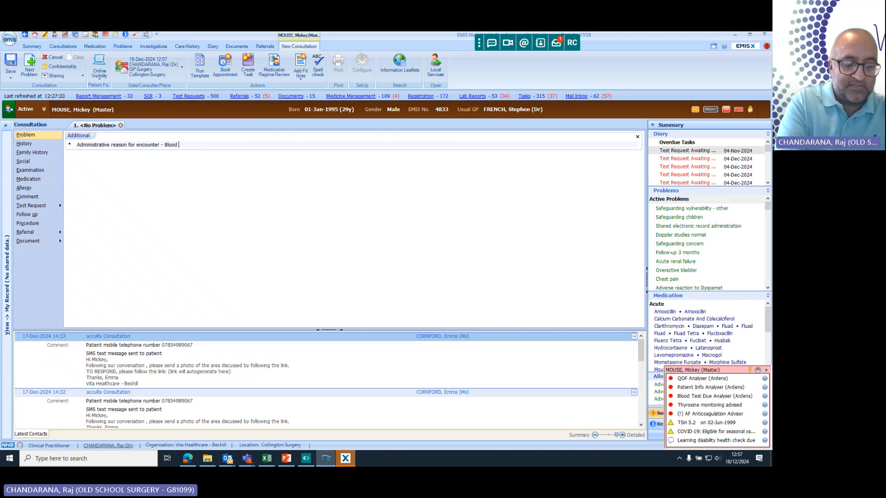
{"action": "type", "text": "test f"}
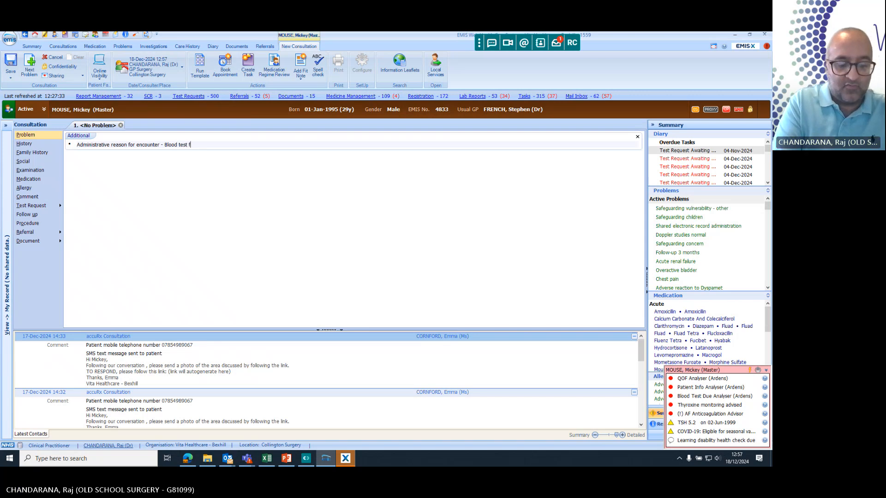
{"action": "type", "text": "orm v"}
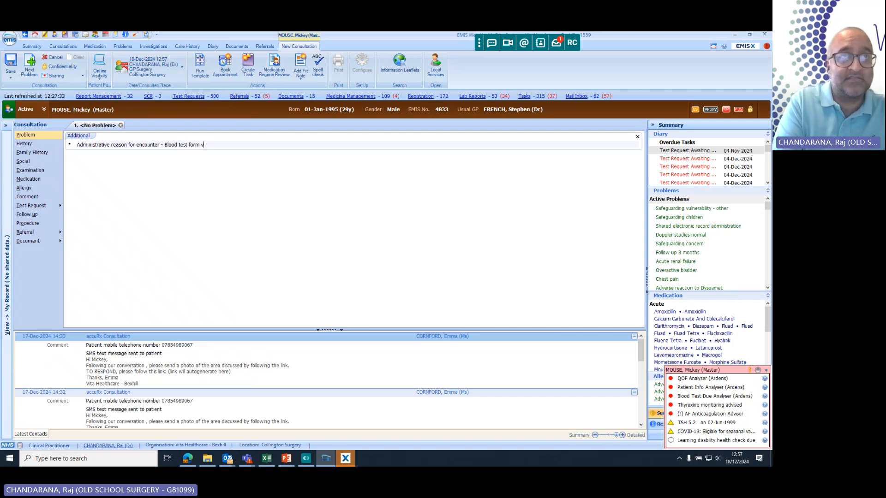
{"action": "type", "text": "bbeing ad"}
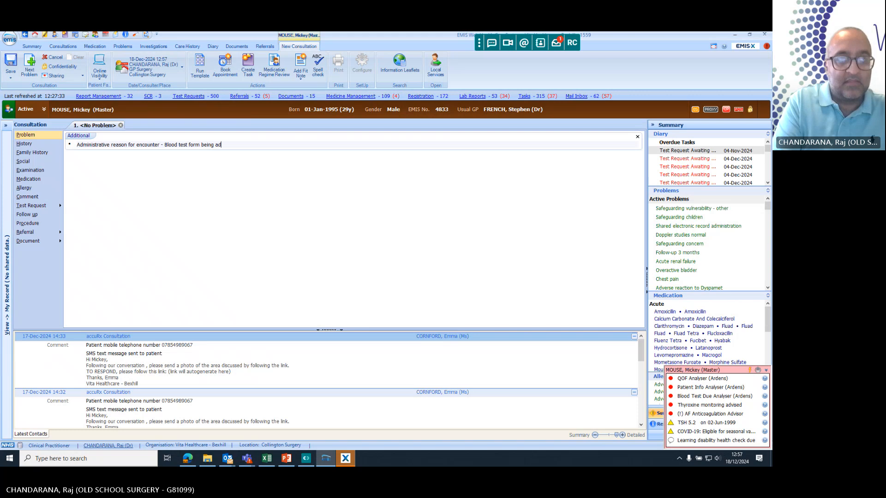
{"action": "type", "text": "ded"}
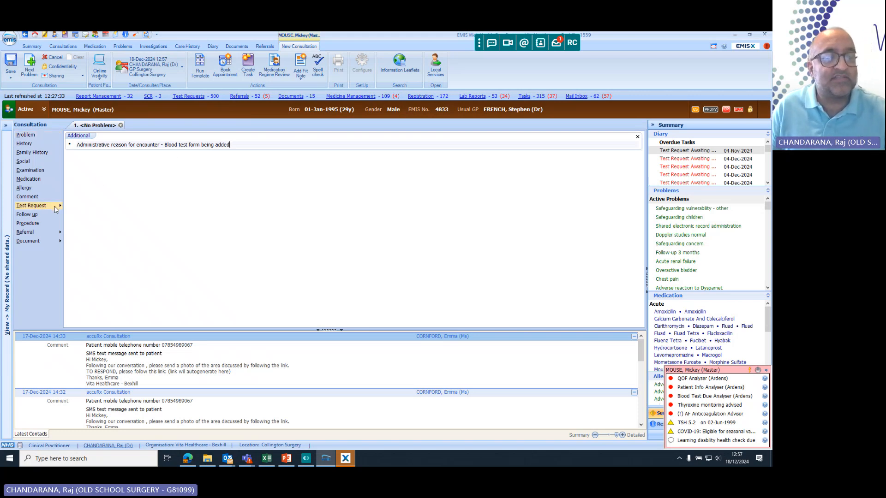
Open an online test request from the consultation and search all tests and collections for "acr", then clear the search text.
{"action": "left_click", "coordinate": [79, 209]}
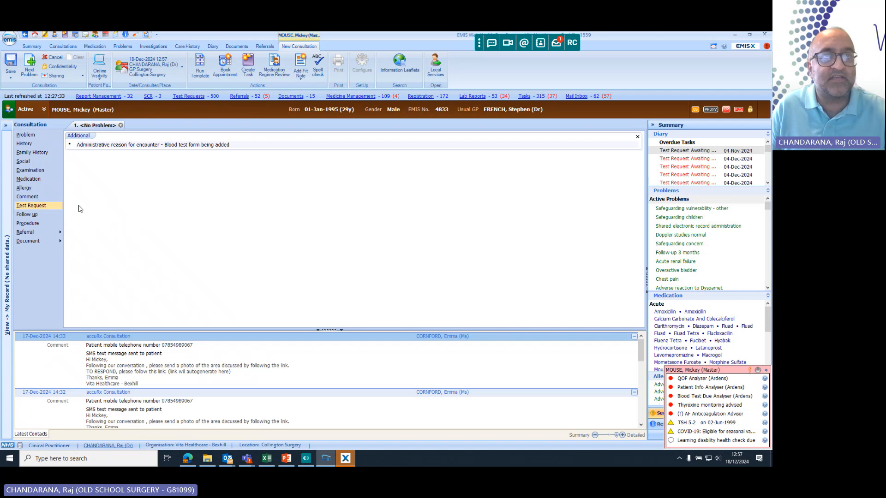
{"action": "left_click", "coordinate": [334, 237]}
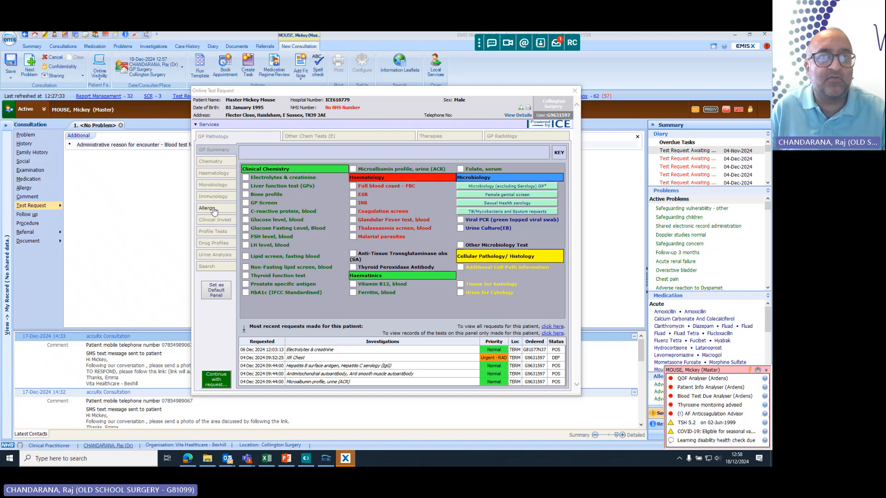
{"action": "left_click", "coordinate": [209, 269]}
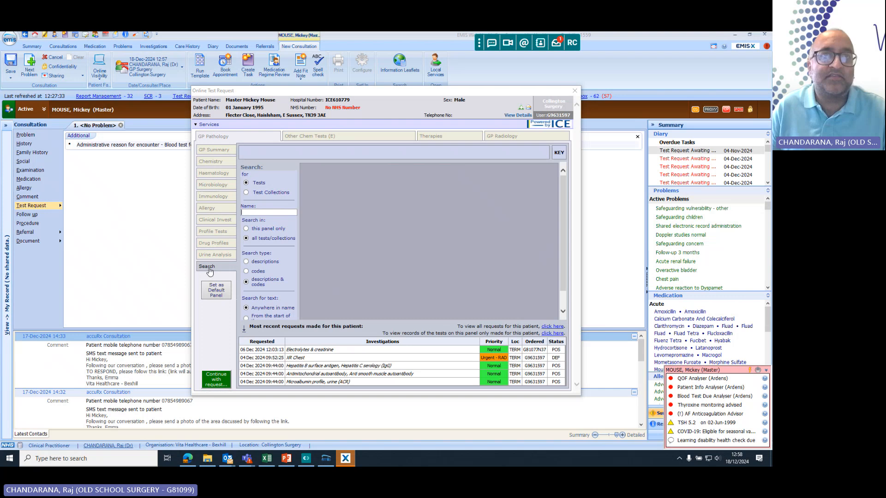
{"action": "left_click", "coordinate": [262, 212]}
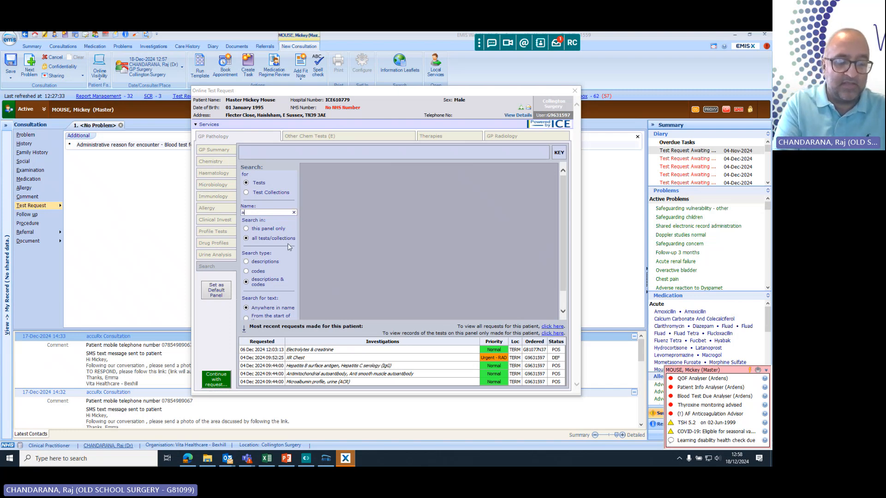
{"action": "type", "text": "acr"}
{"action": "key", "text": "Return"}
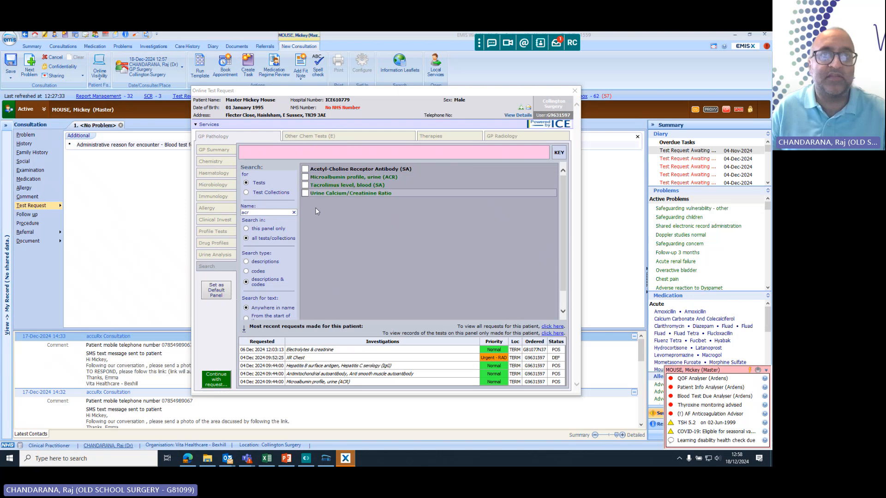
{"action": "double_click", "coordinate": [245, 212]}
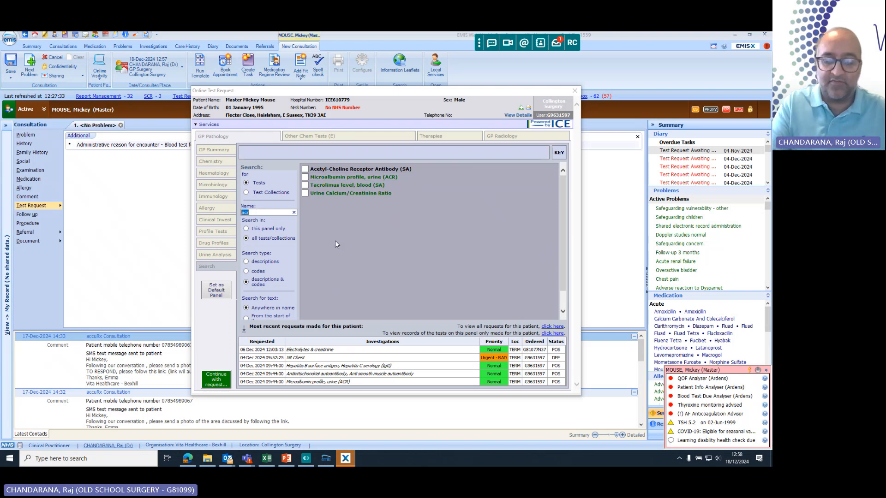
{"action": "key", "text": "BackSpace"}
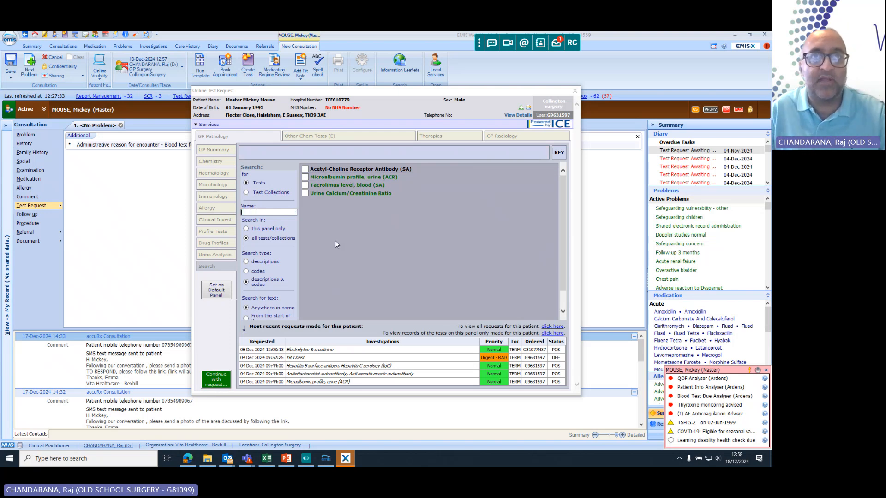
Select Full blood count - FBC and Electrolytes & creatinine from the GP Summary tests.
{"action": "left_click", "coordinate": [206, 151]}
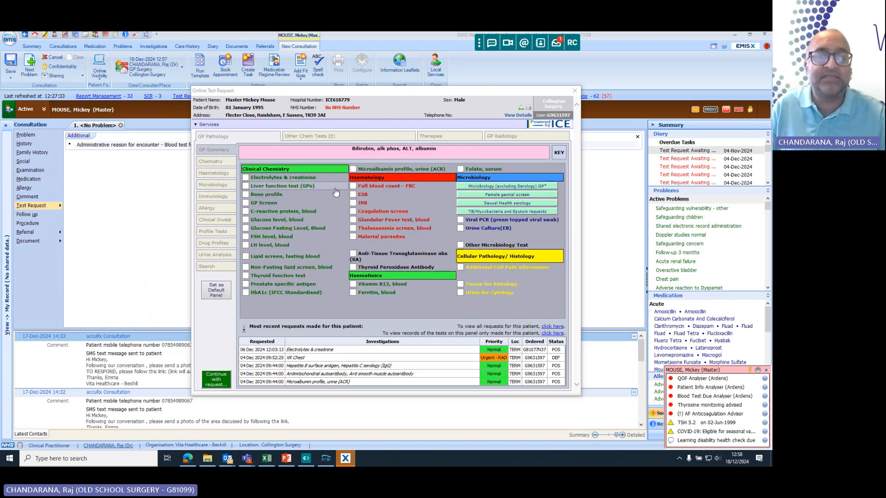
{"action": "left_click", "coordinate": [357, 188]}
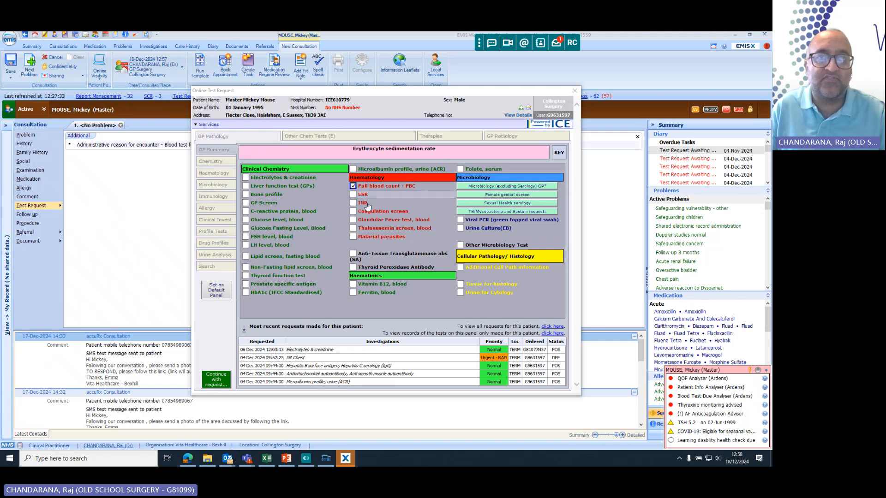
{"action": "left_click", "coordinate": [267, 180]}
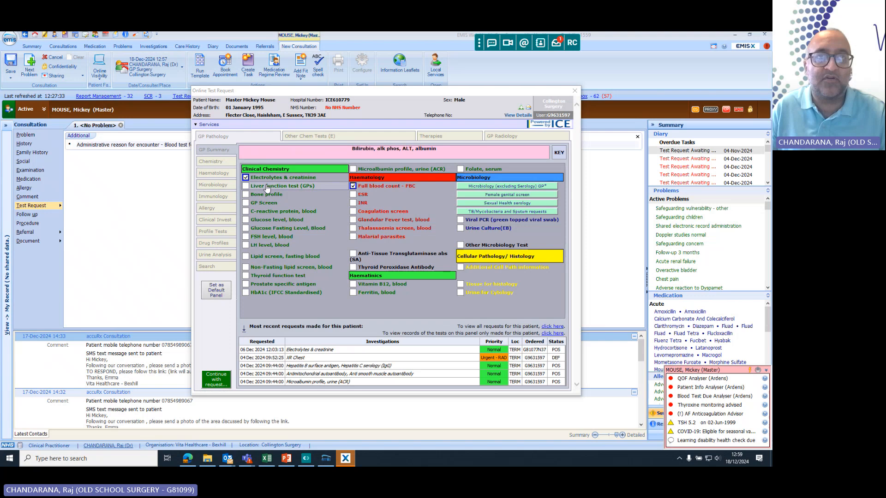
Add Liver function test (GPs) with the repeat request reason "appropriate", and select Non-Fasting lipid screen, blood.
{"action": "left_click", "coordinate": [266, 186]}
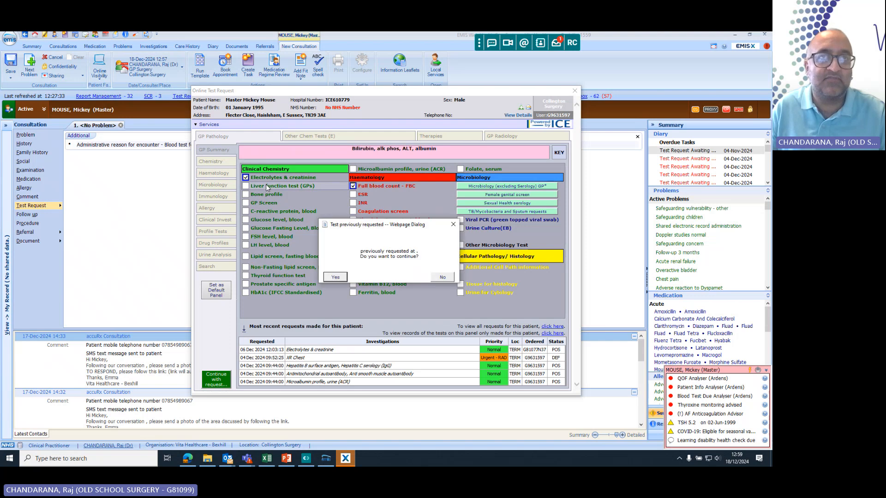
{"action": "left_click", "coordinate": [335, 278]}
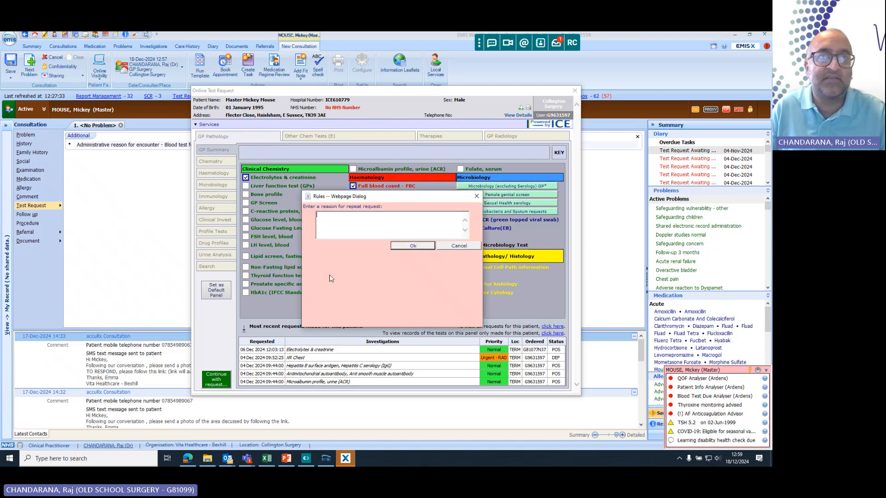
{"action": "left_click", "coordinate": [407, 247]}
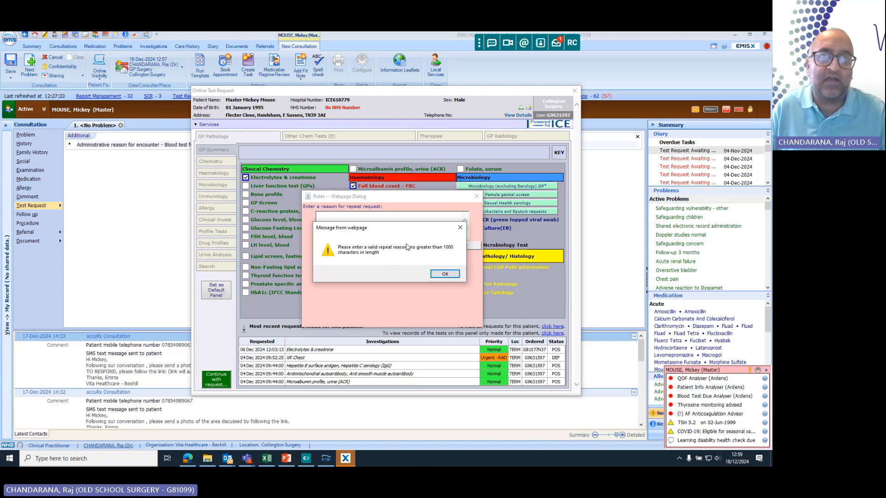
{"action": "left_click", "coordinate": [437, 276]}
{"action": "type", "text": "p"}
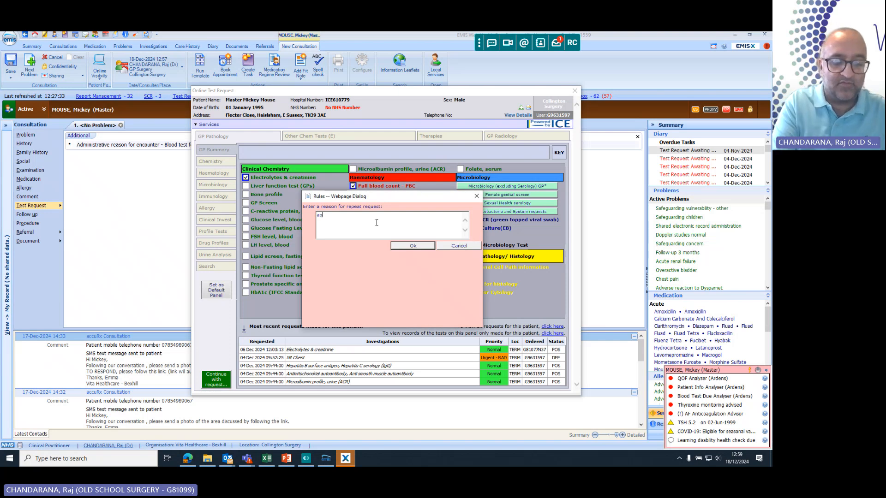
{"action": "type", "text": "propriate"}
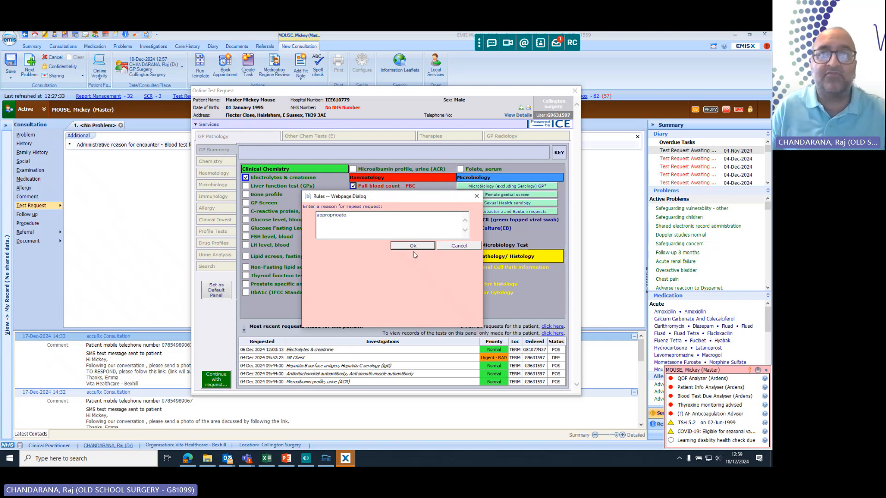
{"action": "left_click", "coordinate": [412, 246]}
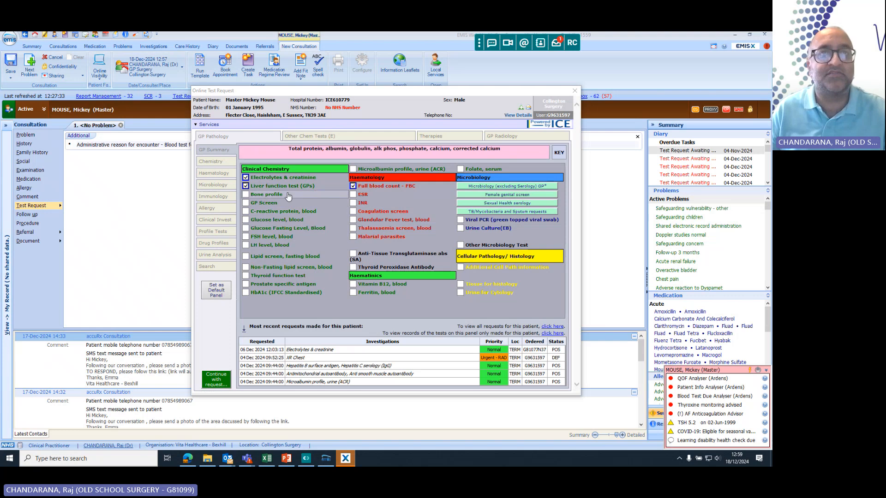
{"action": "left_click", "coordinate": [288, 268]}
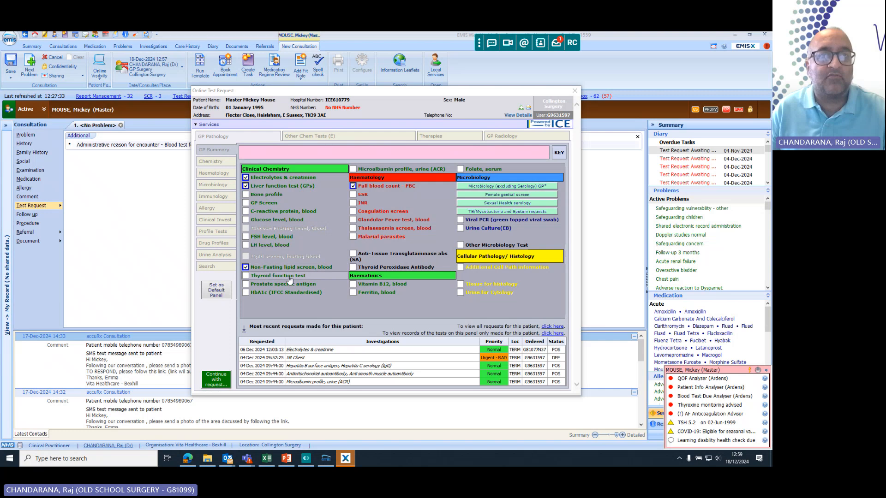
Add Thyroid function test and HbA1c (IFCC Standardised) to the selected tests, acknowledging the repeat-testing rules.
{"action": "left_click", "coordinate": [289, 275]}
{"action": "left_click", "coordinate": [337, 277]}
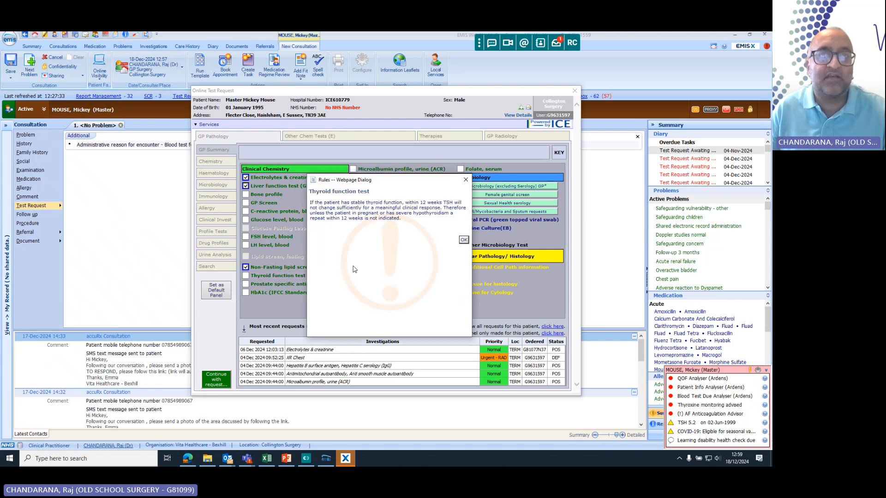
{"action": "left_click", "coordinate": [462, 243]}
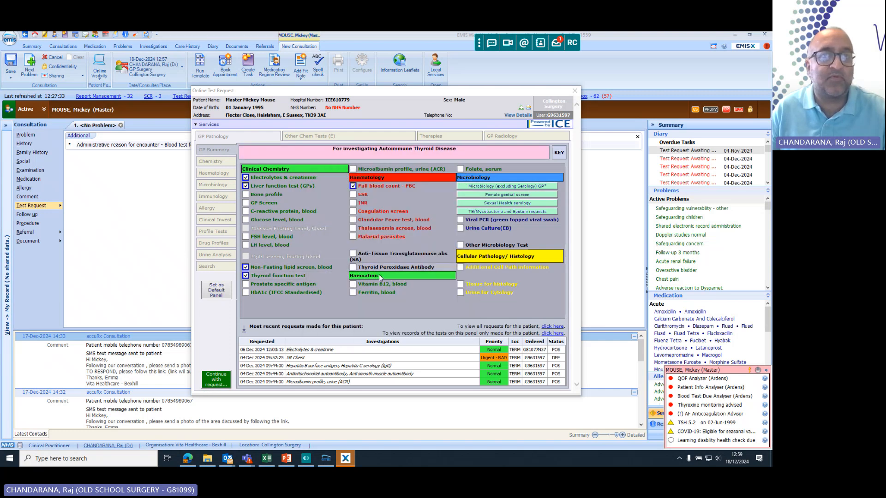
{"action": "left_click", "coordinate": [287, 293]}
{"action": "left_click", "coordinate": [330, 277]}
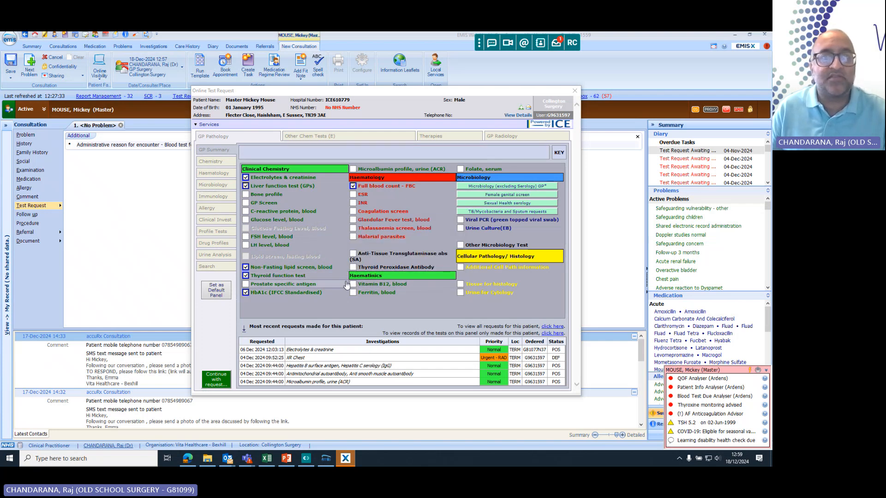
{"action": "left_click", "coordinate": [377, 276]}
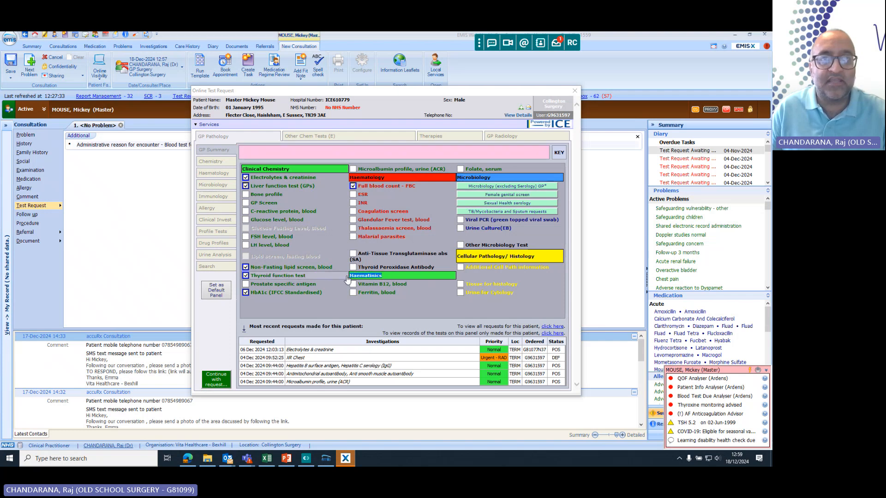
{"action": "mouse_move", "coordinate": [364, 289]}
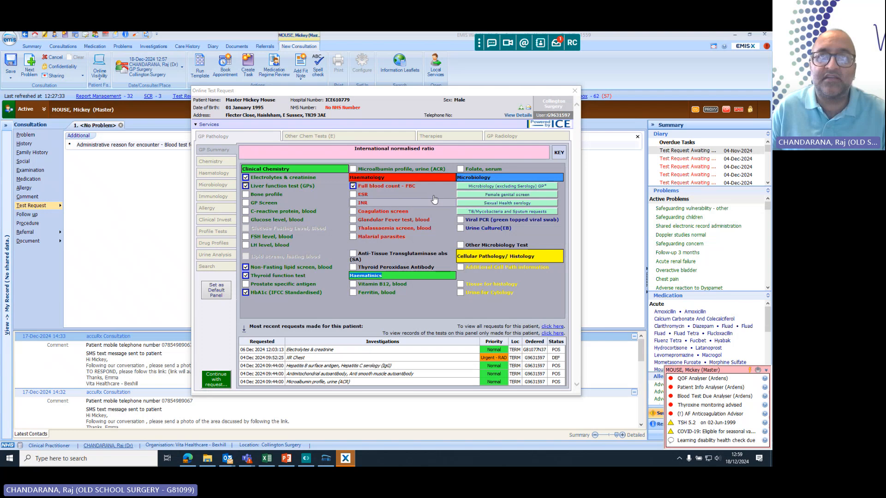
{"action": "mouse_move", "coordinate": [471, 172]}
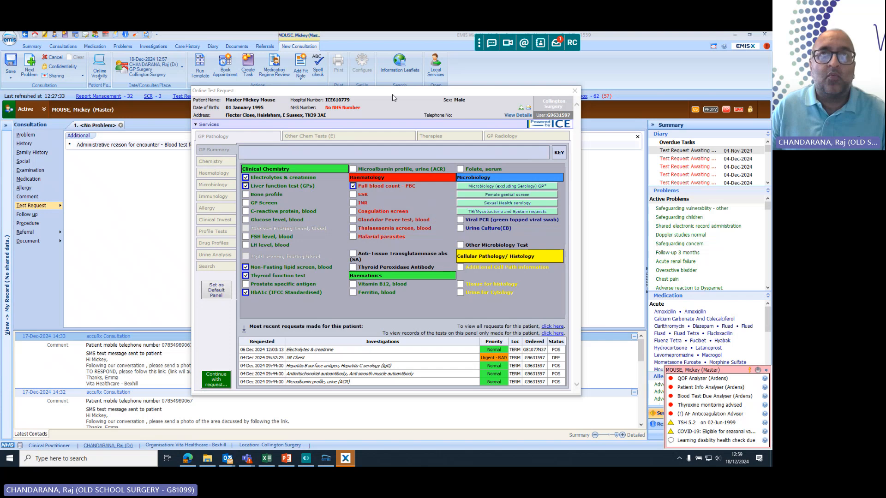
Continue with the selected tests to the request details and enter "bt monitoring" as the global clinical details.
{"action": "left_click_drag", "start_coordinate": [392, 95], "coordinate": [387, 71]}
{"action": "mouse_move", "coordinate": [392, 268]}
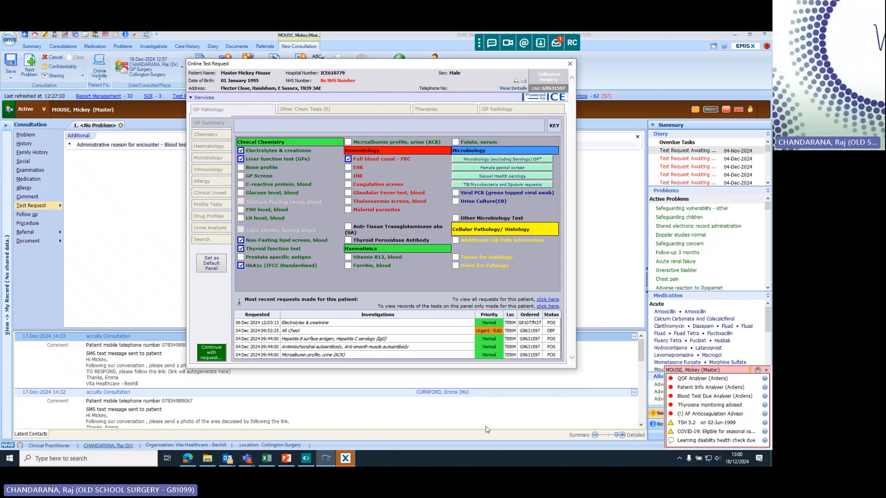
{"action": "left_click", "coordinate": [216, 354]}
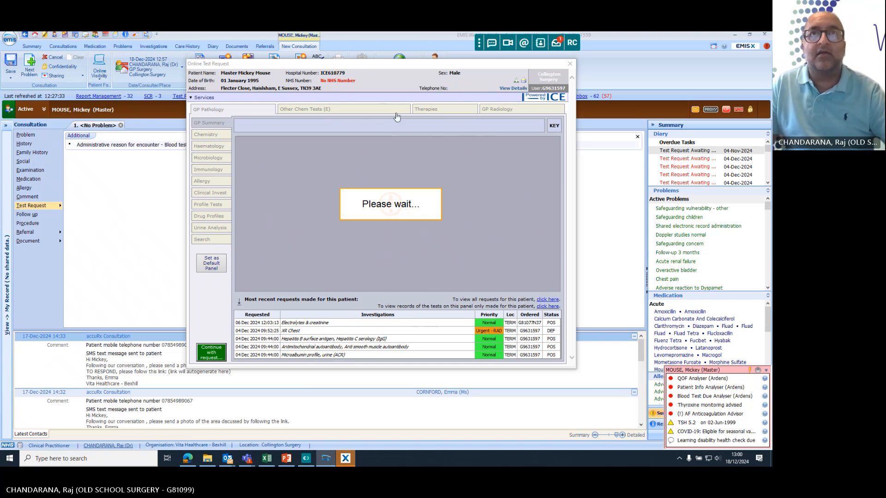
{"action": "left_click_drag", "start_coordinate": [396, 68], "coordinate": [395, 64]}
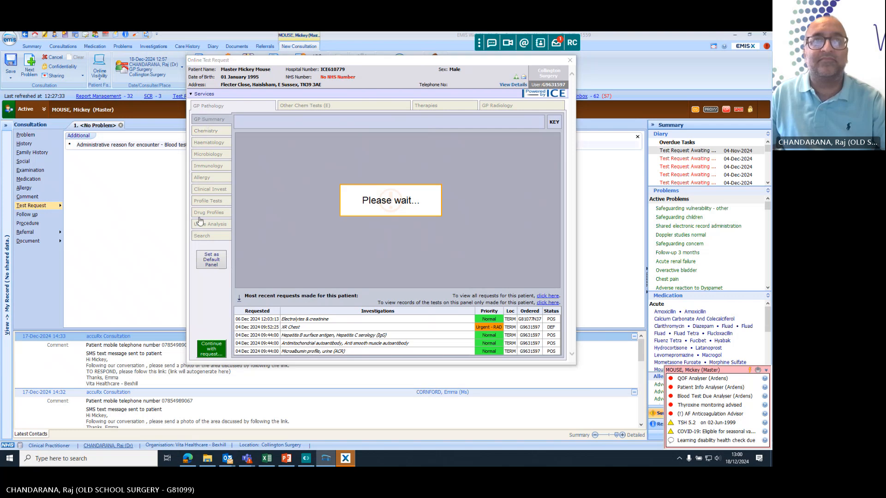
{"action": "left_click", "coordinate": [212, 348]}
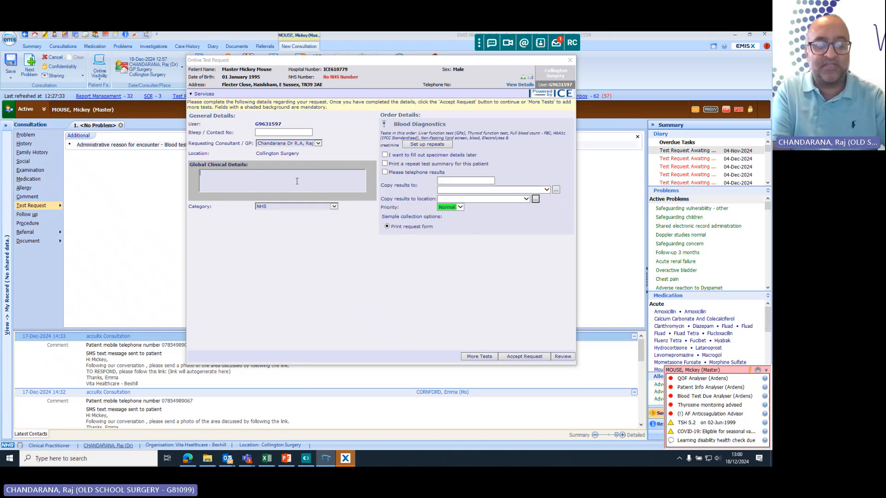
{"action": "type", "text": "t monitoring"}
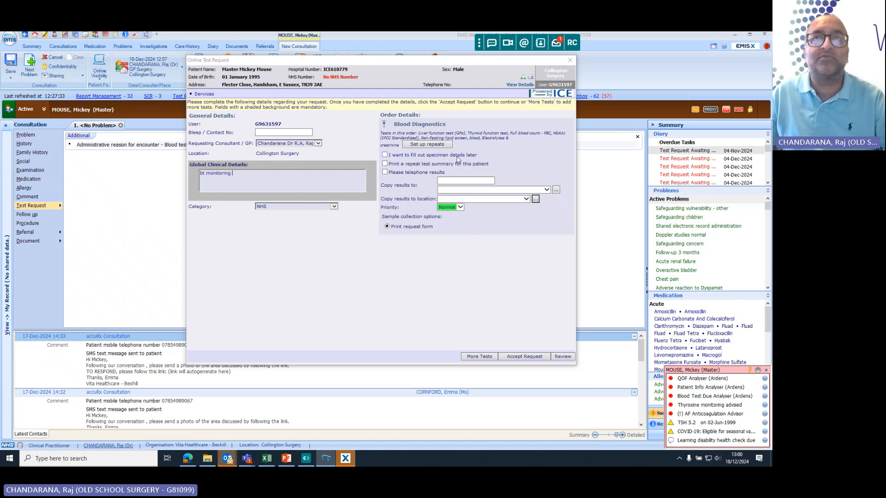
Accept the blood request with the "I want to fill out specimen details later" option enabled, and save the consultation.
{"action": "left_click", "coordinate": [386, 155]}
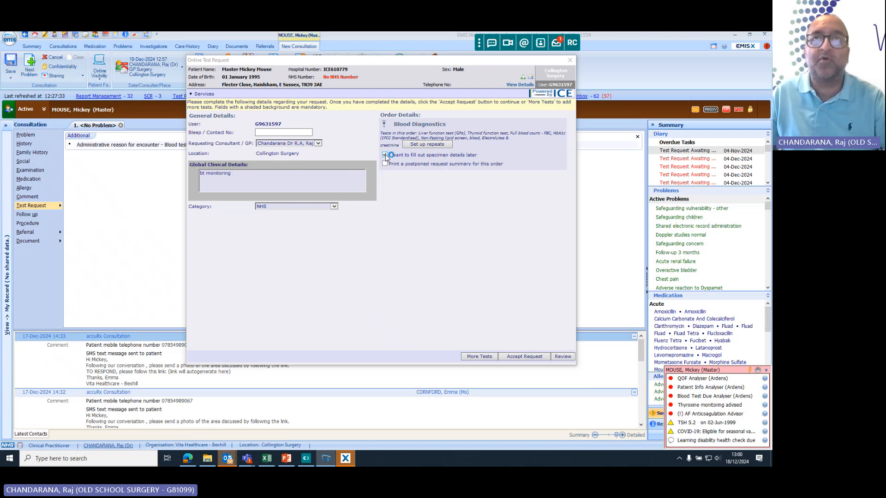
{"action": "left_click", "coordinate": [518, 357]}
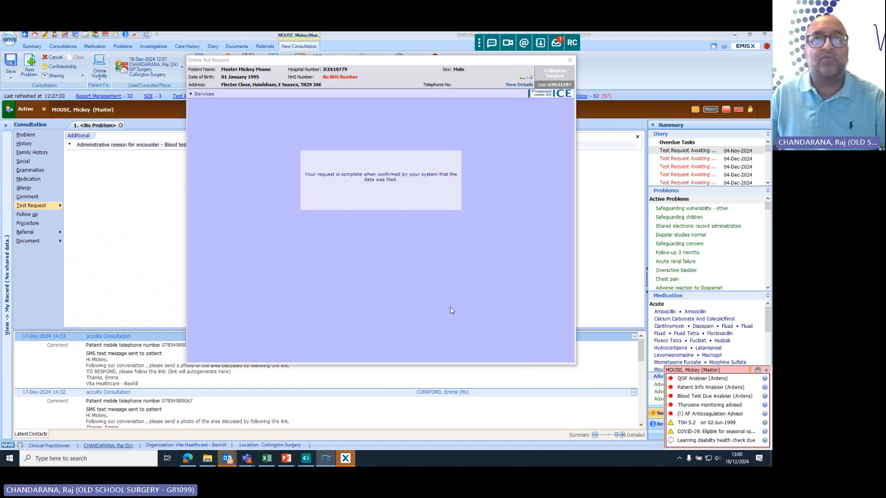
{"action": "left_click", "coordinate": [445, 263]}
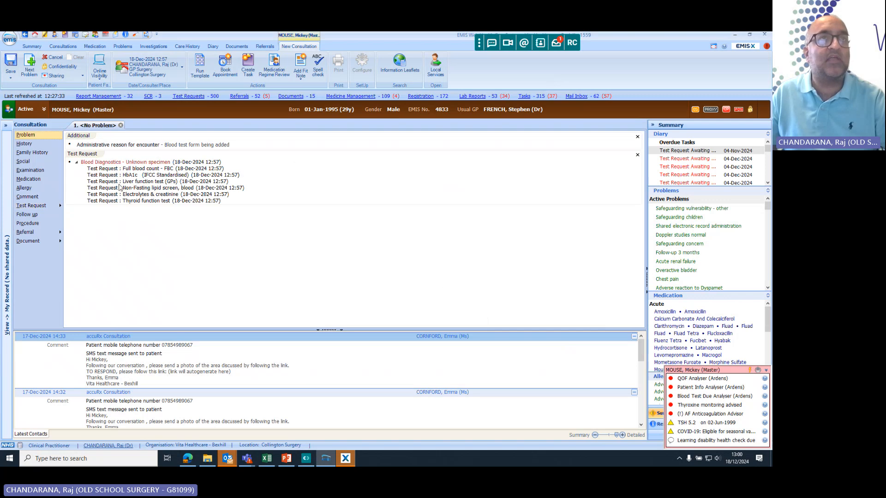
{"action": "left_click", "coordinate": [13, 64]}
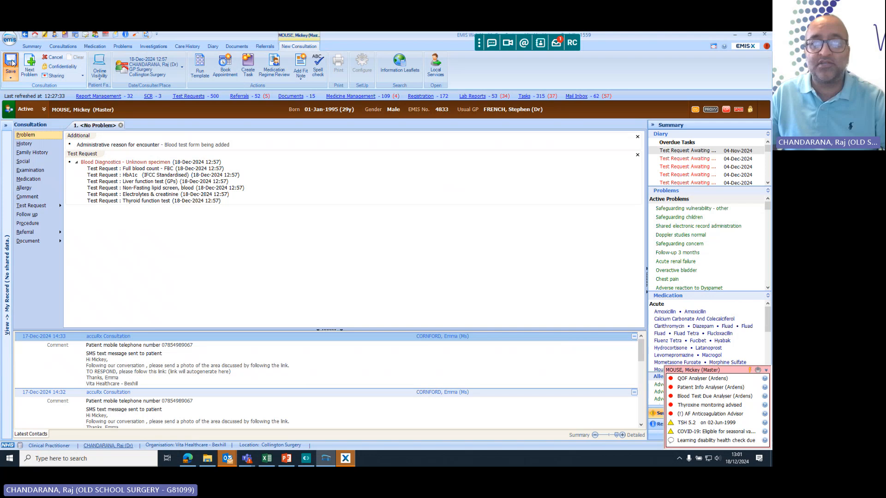